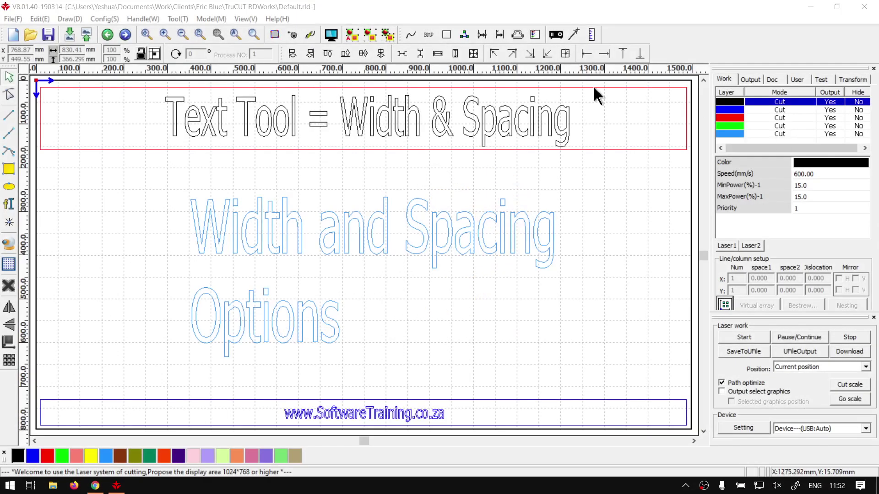
# - Select the Width and Spacing Options text and review its text settings without changes
pyautogui.click(338, 8)
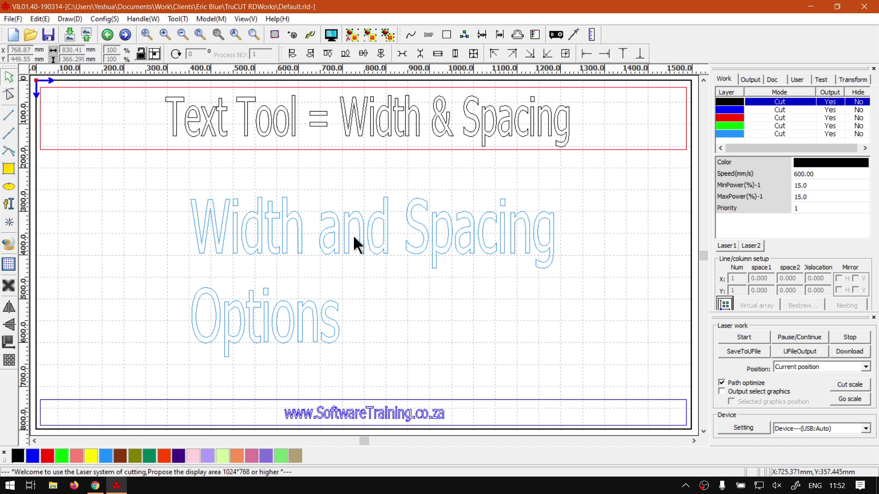
pyautogui.click(302, 246)
pyautogui.doubleClick(302, 237)
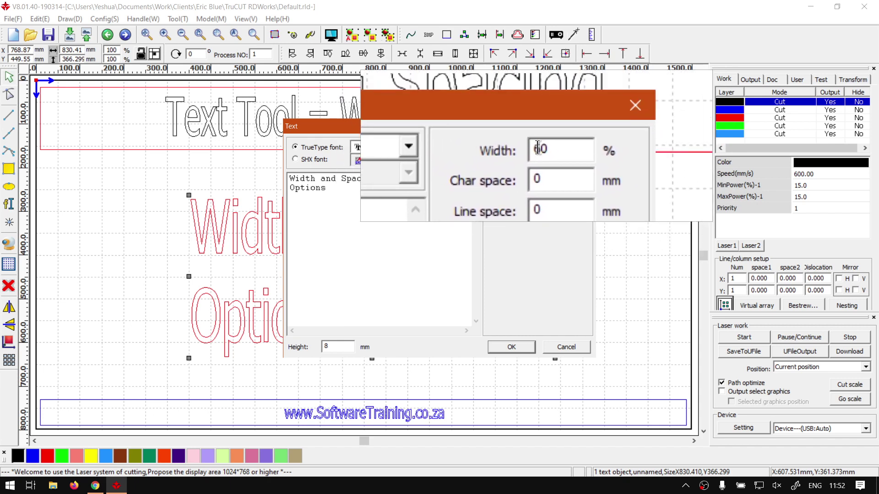
pyautogui.click(564, 347)
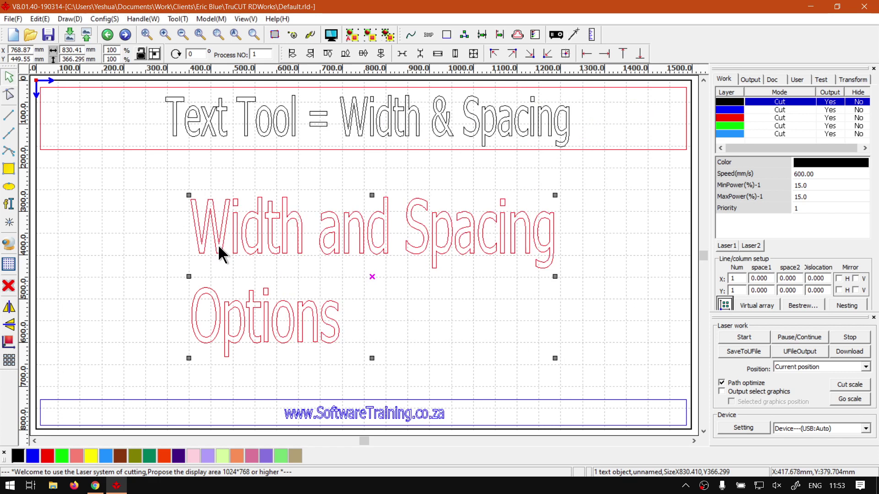
# - Drag a copy of the text to the left and edit it down to a single W
pyautogui.moveTo(217, 244); pyautogui.dragTo(95, 237)
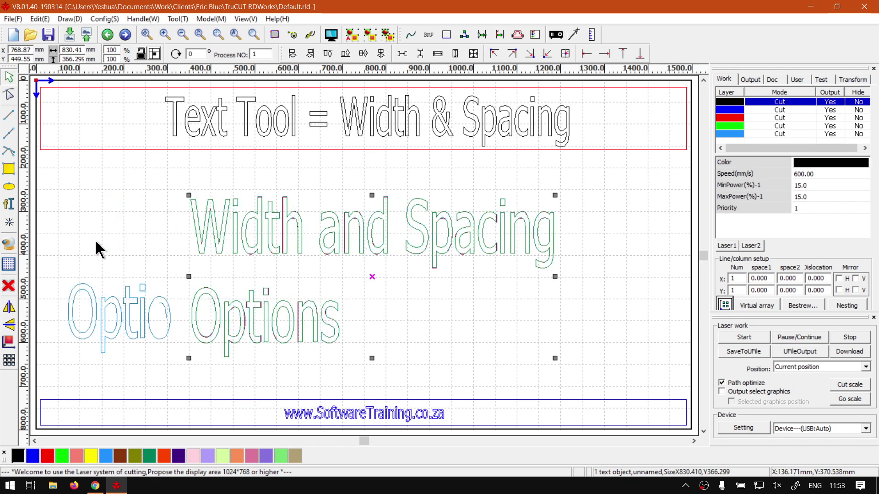
pyautogui.doubleClick(97, 237)
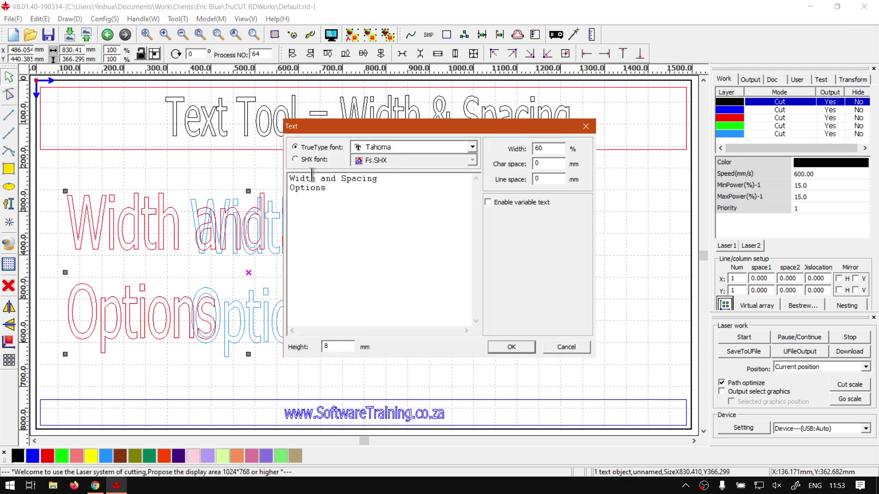
pyautogui.moveTo(296, 179); pyautogui.dragTo(425, 227)
pyautogui.press('BackSpace')
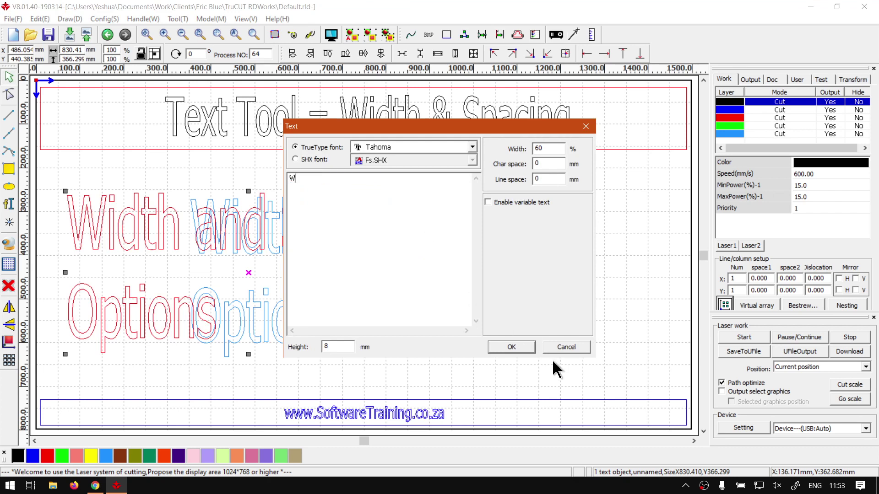
pyautogui.click(509, 347)
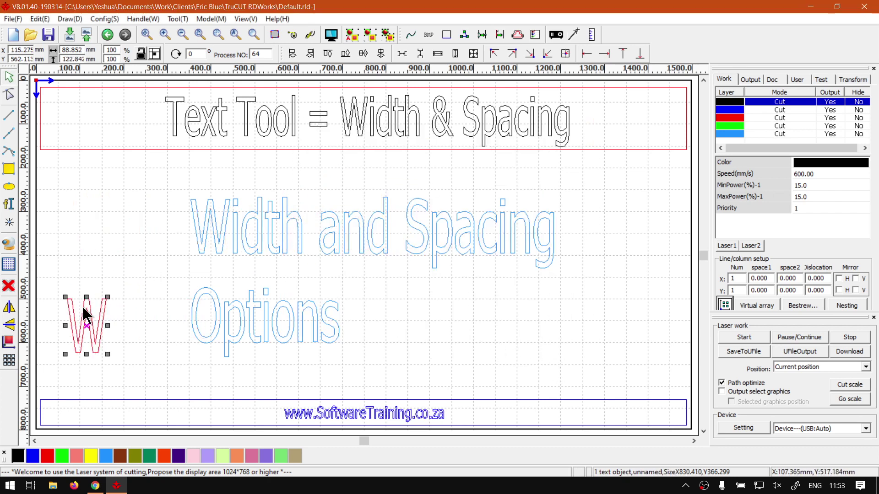
# - Move the W to the upper left and paste a second W just below it
pyautogui.moveTo(79, 313); pyautogui.dragTo(80, 202)
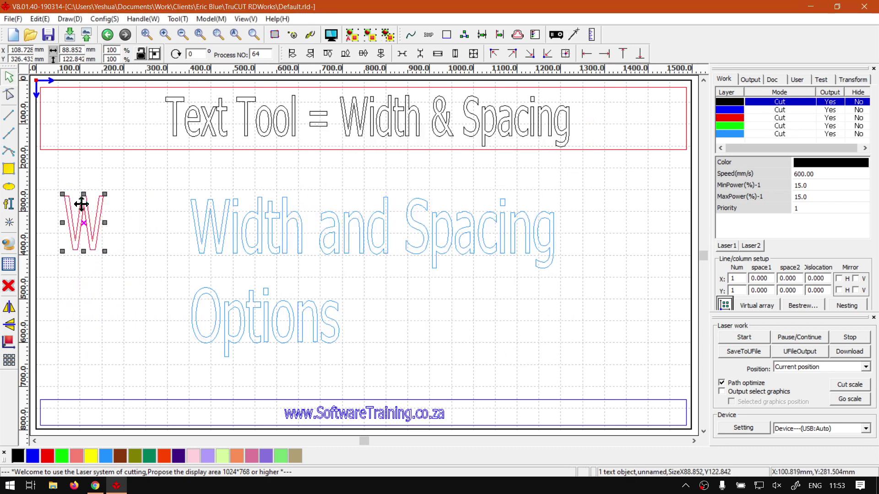
pyautogui.hotkey('ctrl', 'c')
pyautogui.hotkey('ctrl', 'v')
pyautogui.press('Right')
pyautogui.press('Right')
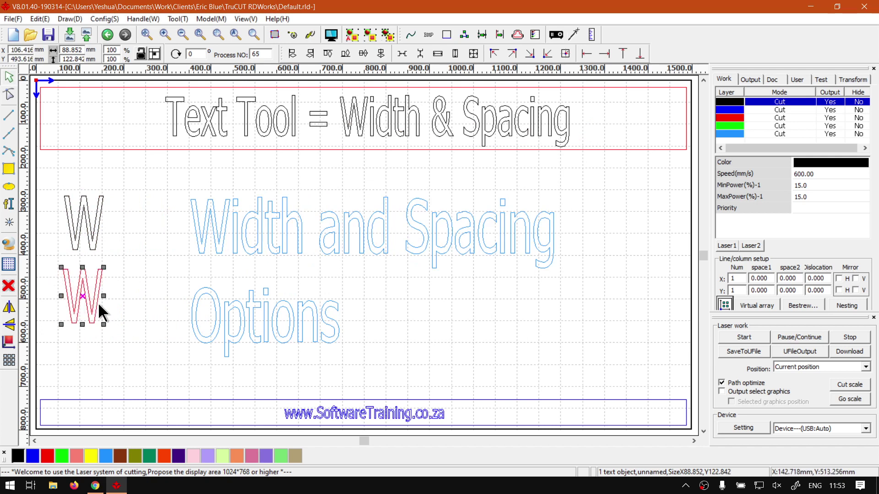
pyautogui.press('Right')
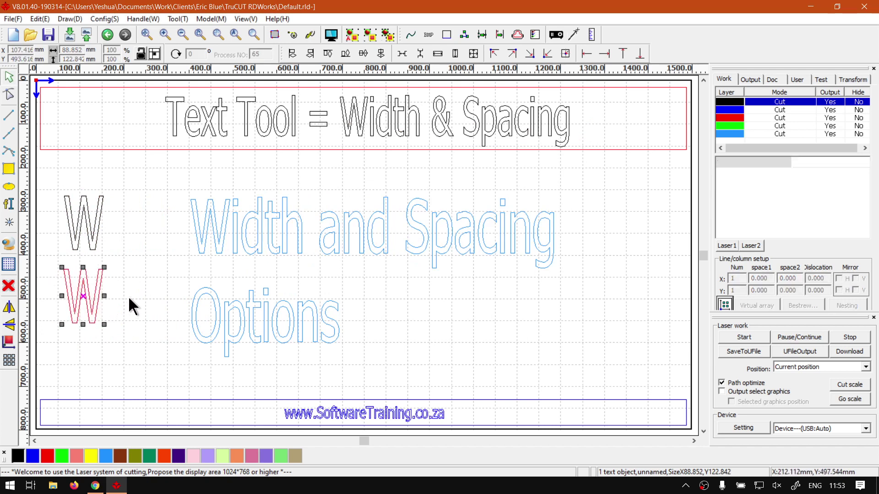
pyautogui.click(128, 296)
# - Change the upper W's character width from 60 to 120%
pyautogui.doubleClick(90, 235)
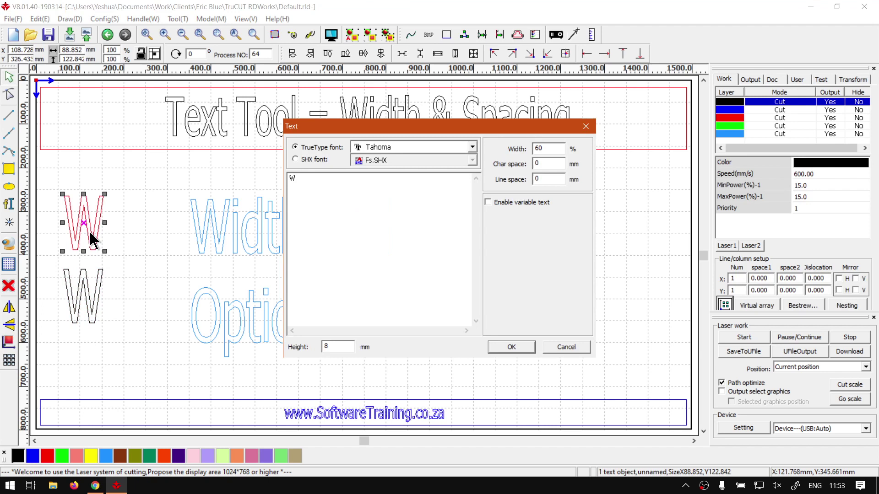
pyautogui.click(552, 149)
pyautogui.moveTo(551, 148); pyautogui.dragTo(516, 146)
pyautogui.write('120')
pyautogui.click(511, 346)
pyautogui.click(153, 309)
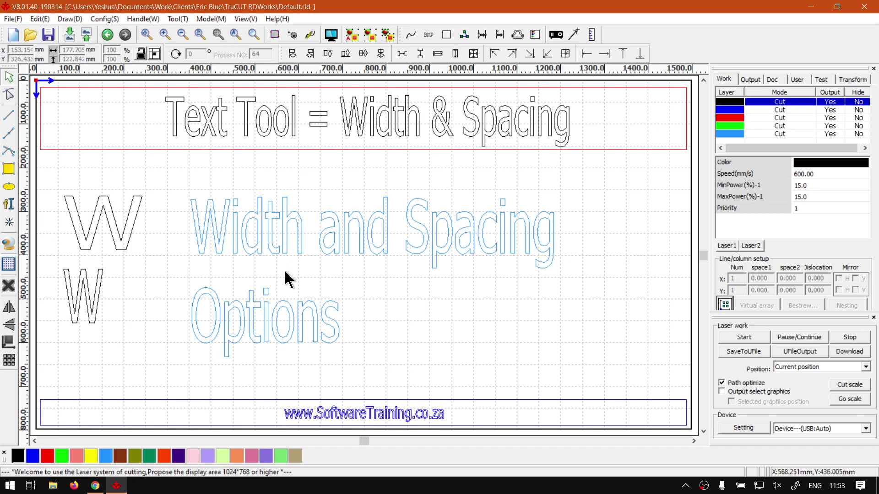
# - Set the Width and Spacing Options text's width to 80%
pyautogui.doubleClick(233, 251)
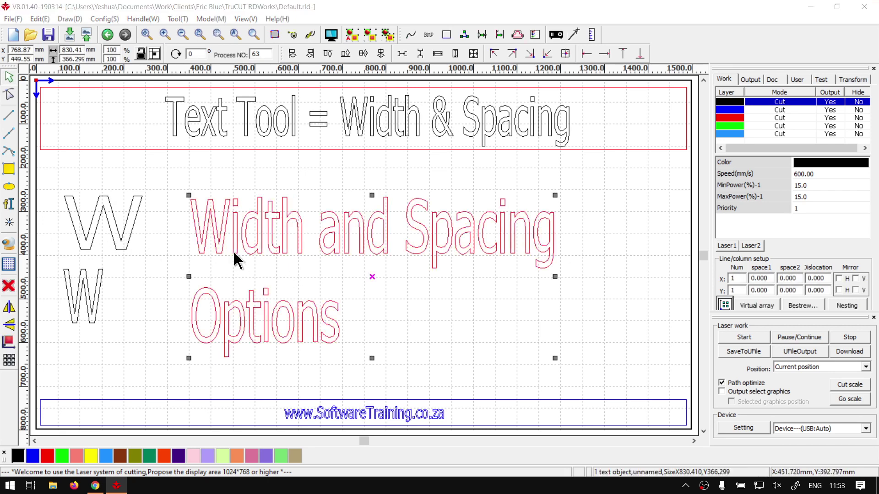
pyautogui.doubleClick(547, 148)
pyautogui.write('60')
pyautogui.moveTo(547, 149); pyautogui.dragTo(494, 151)
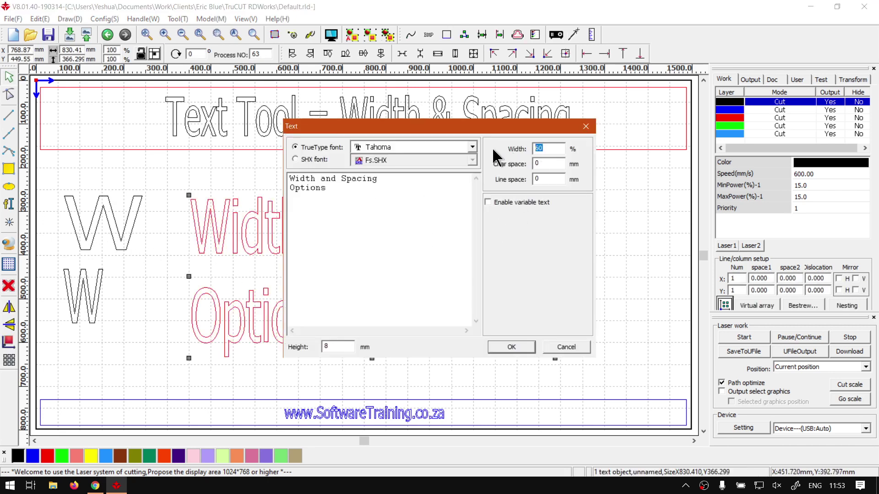
pyautogui.write('80')
pyautogui.click(507, 347)
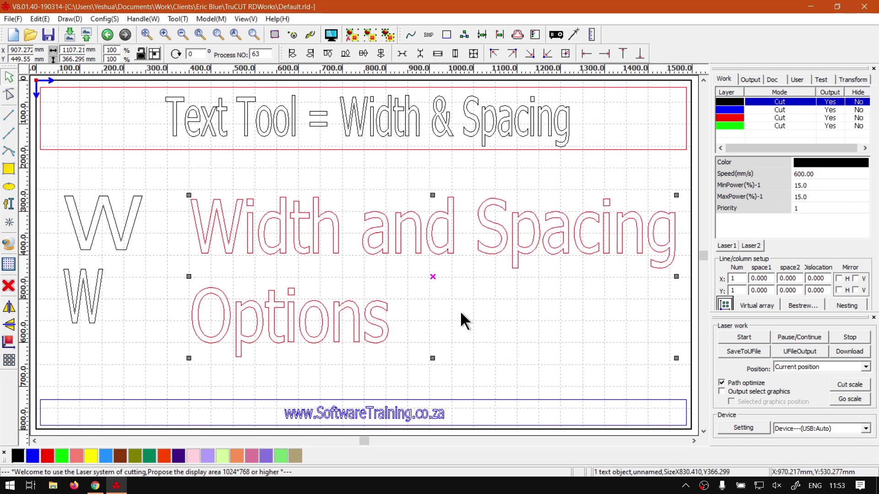
pyautogui.click(461, 314)
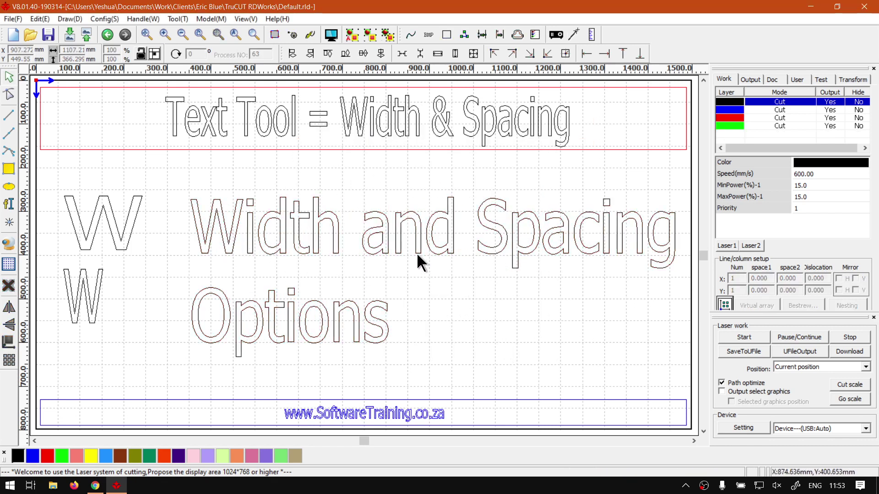
# - Recolour the text light blue and nudge it 60 mm to the left
pyautogui.click(222, 307)
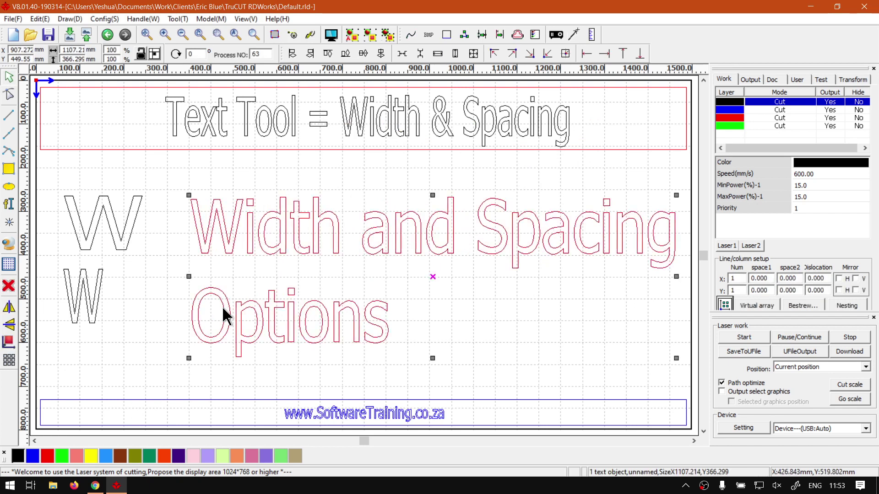
pyautogui.click(105, 456)
pyautogui.click(227, 245)
pyautogui.press('Left')
pyautogui.press('Left')
pyautogui.press('Left')
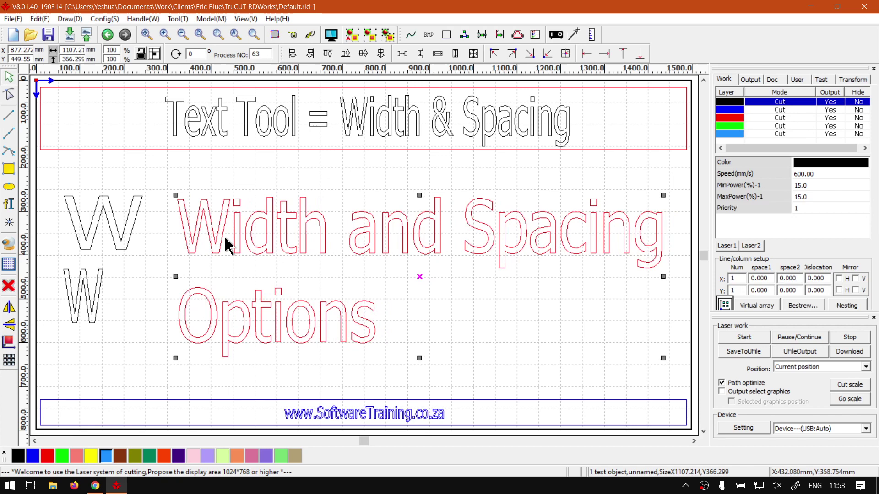
pyautogui.press('Left')
pyautogui.press('Left')
pyautogui.press('Left')
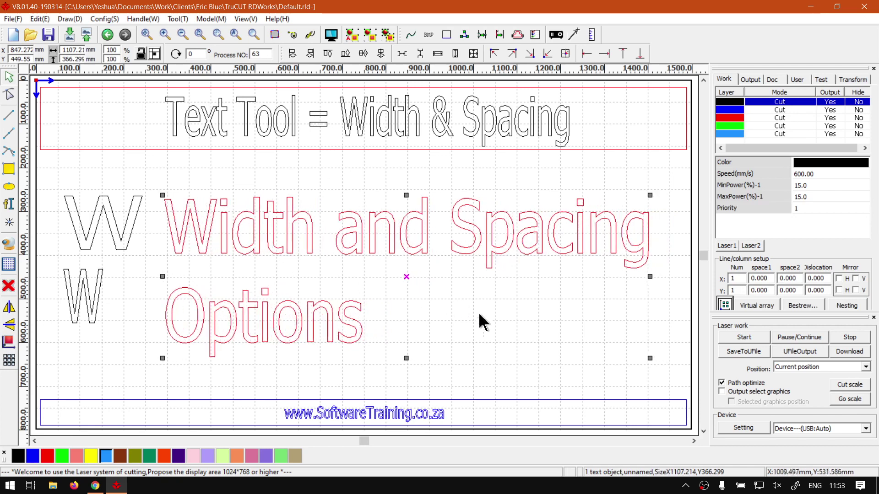
# - Try a 10 mm character spacing on the text, then undo it
pyautogui.doubleClick(372, 243)
pyautogui.moveTo(512, 95); pyautogui.dragTo(806, 54)
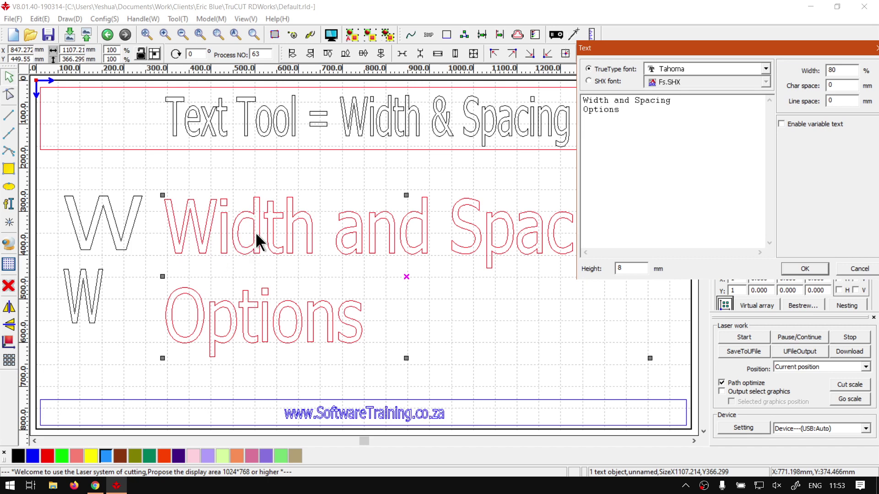
pyautogui.moveTo(673, 52); pyautogui.dragTo(582, 52)
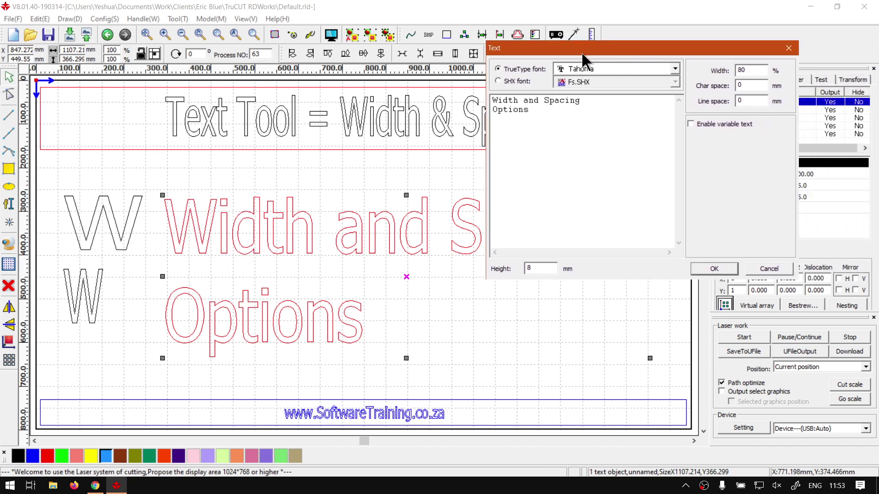
pyautogui.click(760, 86)
pyautogui.moveTo(760, 86); pyautogui.dragTo(725, 85)
pyautogui.write('10')
pyautogui.click(714, 269)
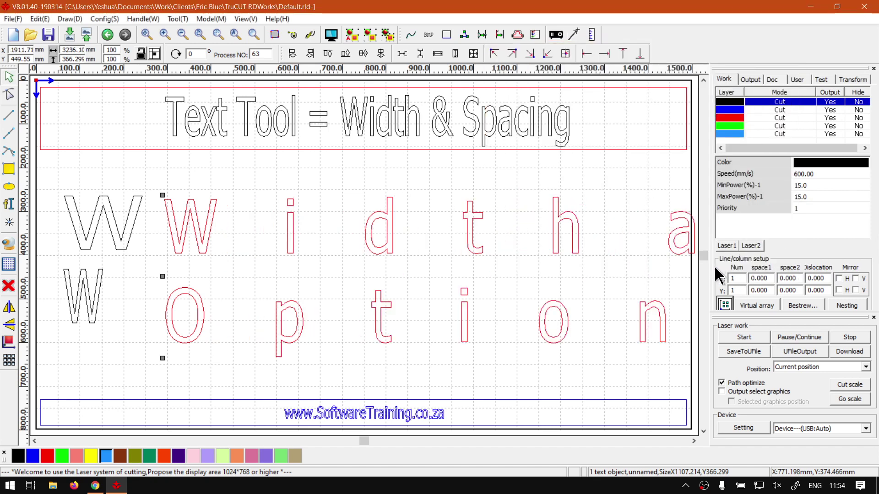
pyautogui.click(322, 393)
pyautogui.click(294, 243)
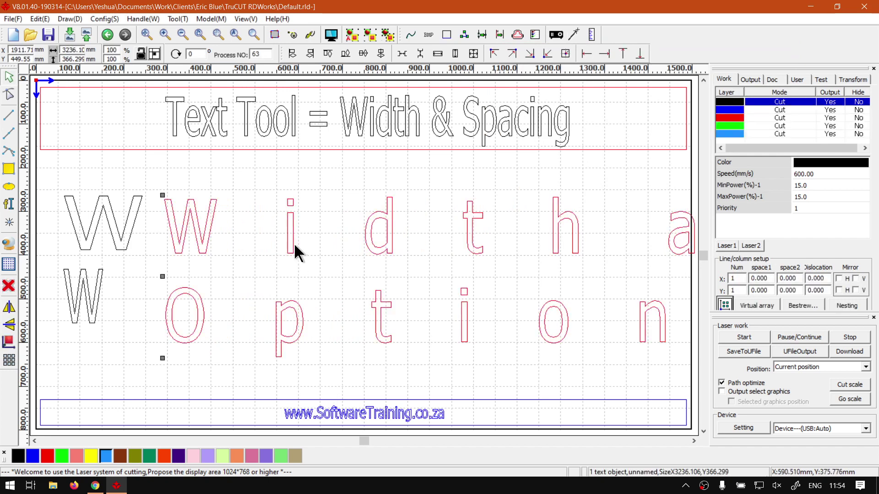
pyautogui.click(103, 38)
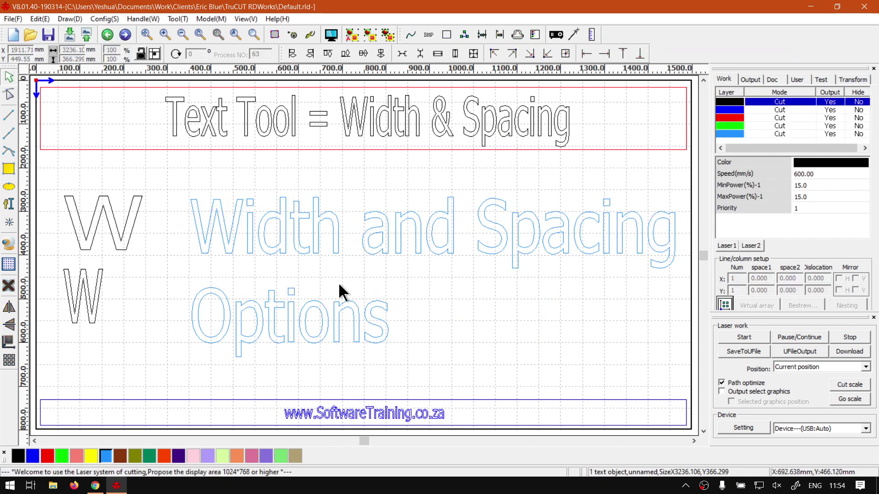
# - Apply a 2 mm character spacing to the Width and Spacing Options text
pyautogui.doubleClick(401, 236)
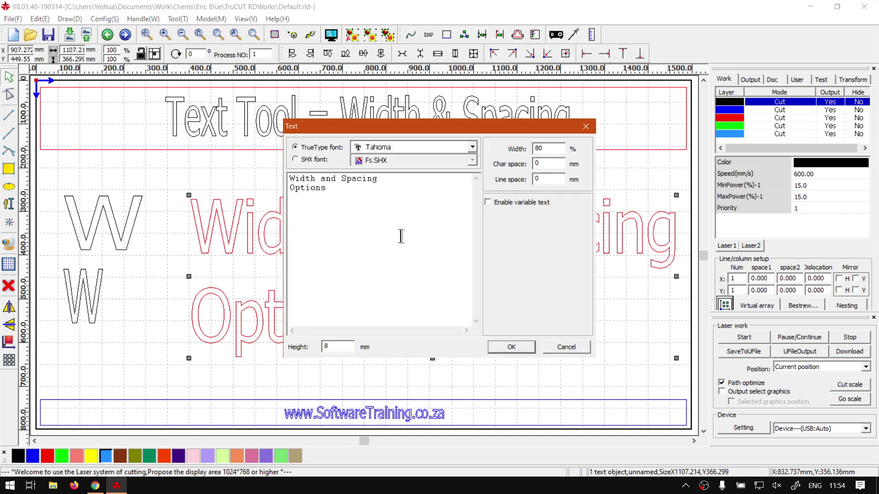
pyautogui.doubleClick(547, 164)
pyautogui.write('1')
pyautogui.click(519, 345)
pyautogui.click(536, 298)
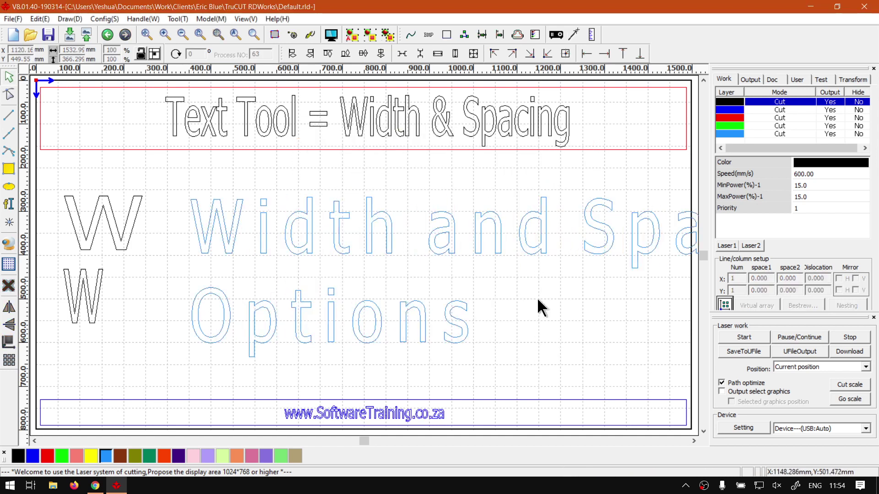
# - Enter a 1 mm line spacing for the Width and Spacing Options text
pyautogui.doubleClick(309, 242)
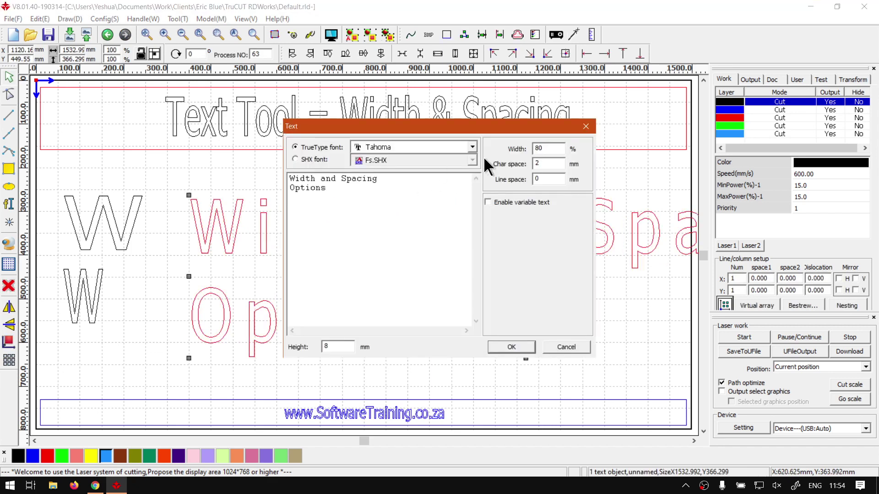
pyautogui.moveTo(451, 126); pyautogui.dragTo(591, 68)
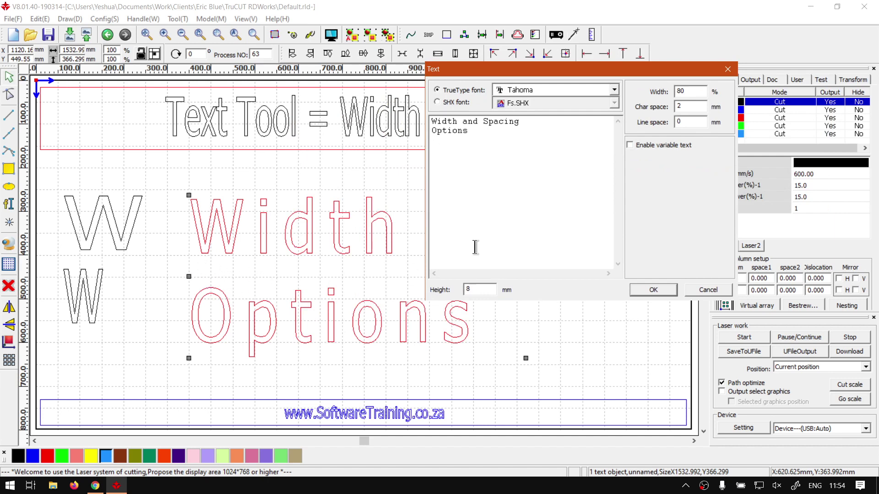
pyautogui.doubleClick(691, 122)
pyautogui.click(687, 107)
pyautogui.moveTo(696, 121); pyautogui.dragTo(668, 122)
pyautogui.click(698, 122)
pyautogui.click(696, 121)
pyautogui.moveTo(697, 122); pyautogui.dragTo(658, 121)
pyautogui.write('1')
pyautogui.click(643, 289)
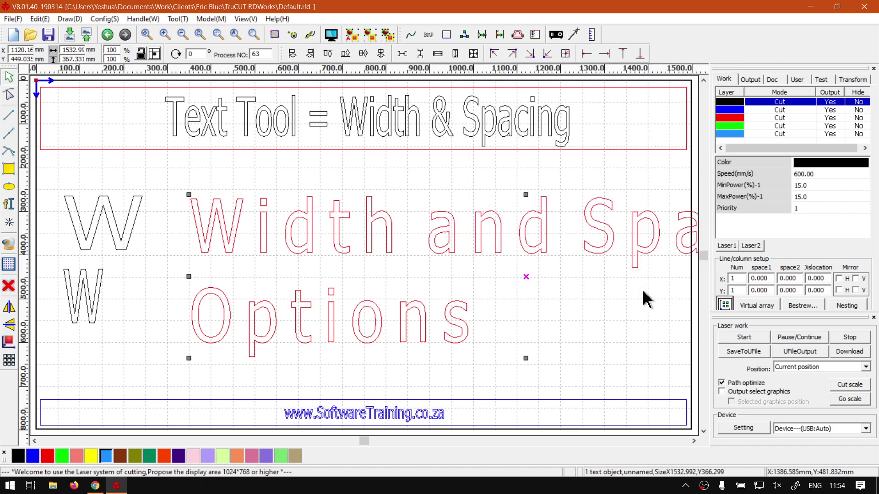
# - Change the text's line spacing from 1 mm to 10 mm
pyautogui.doubleClick(366, 239)
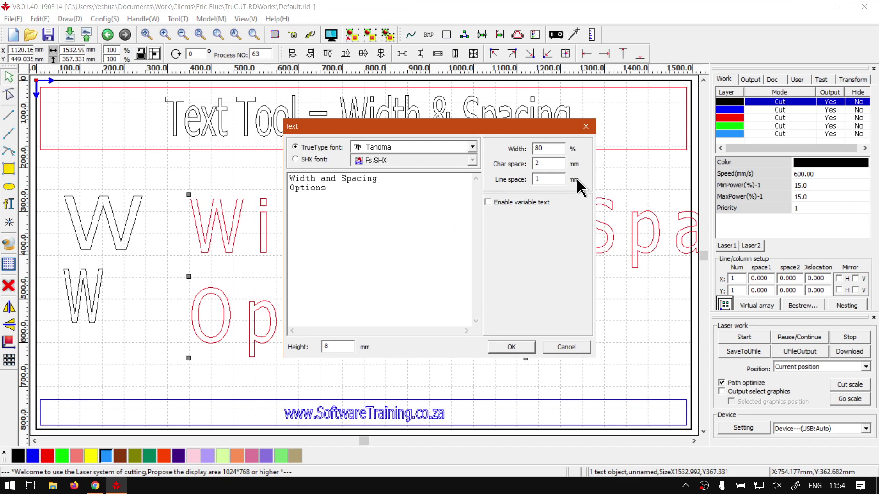
pyautogui.doubleClick(533, 179)
pyautogui.click(514, 345)
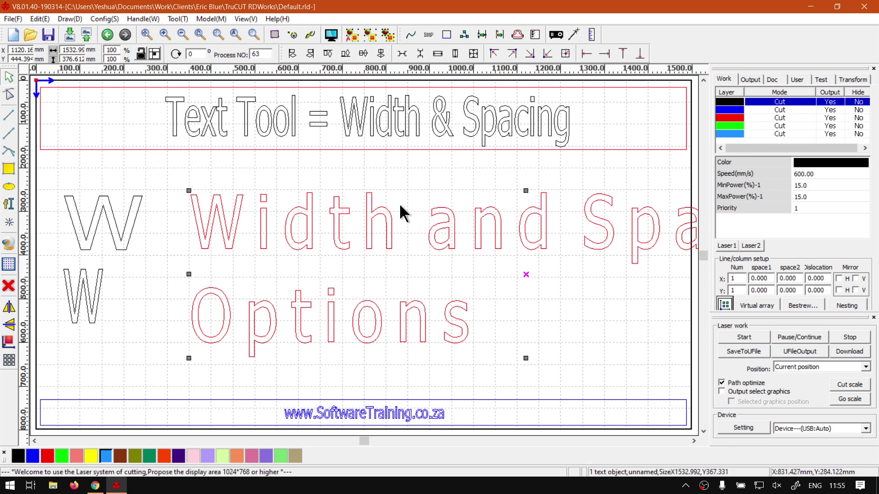
pyautogui.click(308, 241)
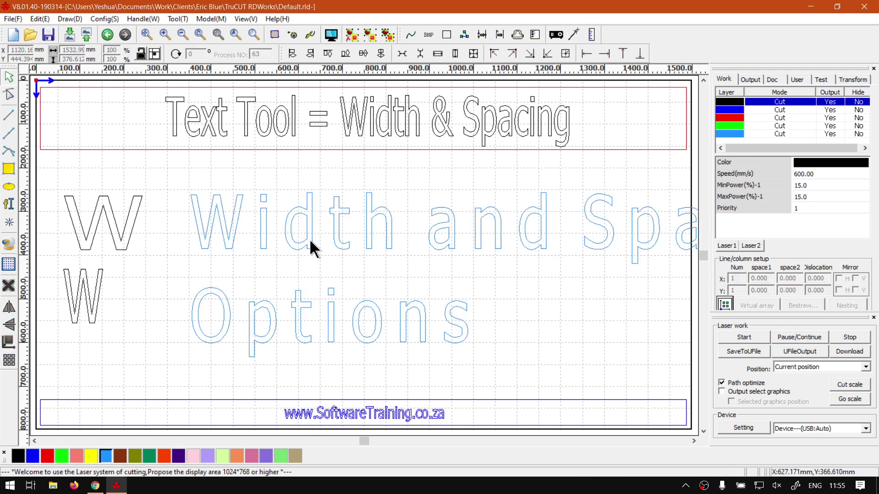
pyautogui.doubleClick(309, 239)
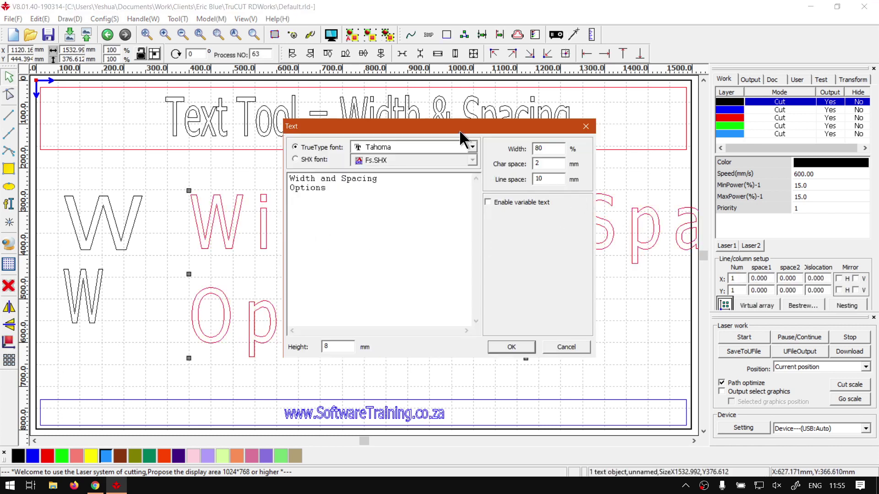
pyautogui.moveTo(460, 130); pyautogui.dragTo(713, 77)
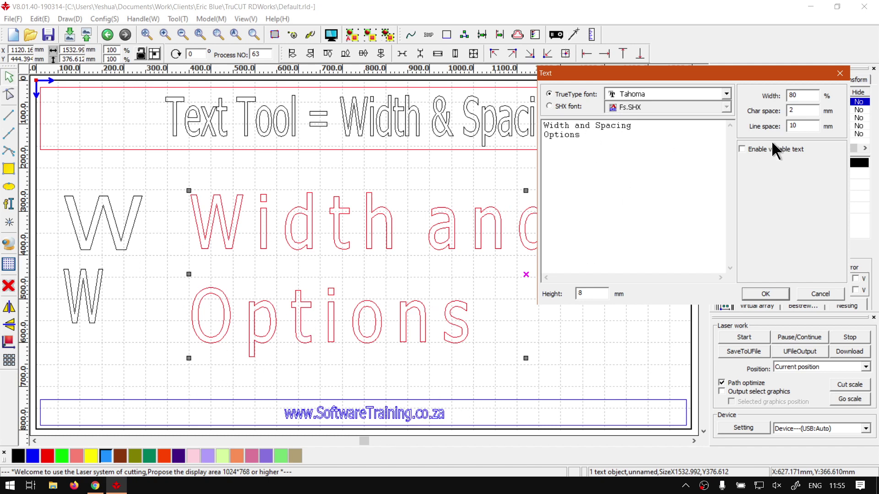
pyautogui.click(817, 293)
pyautogui.click(567, 358)
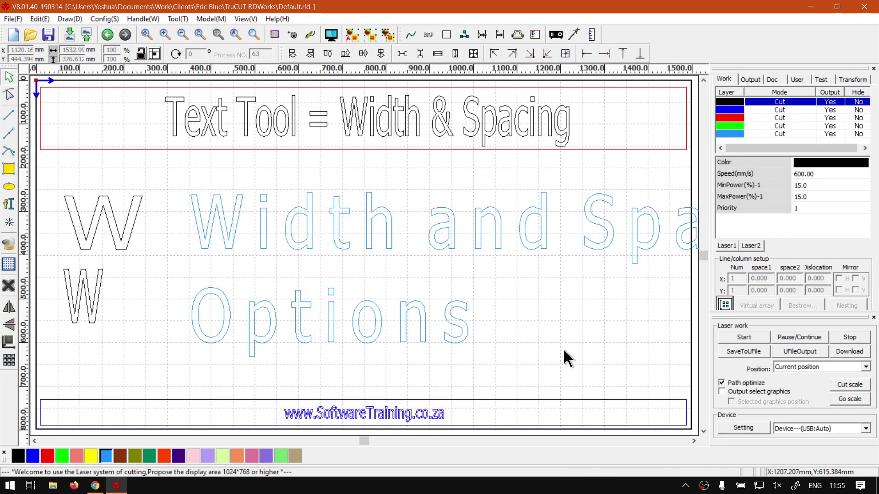
# - Switch to the browser showing softwaretraining.co.za and scroll through its video list
pyautogui.click(96, 485)
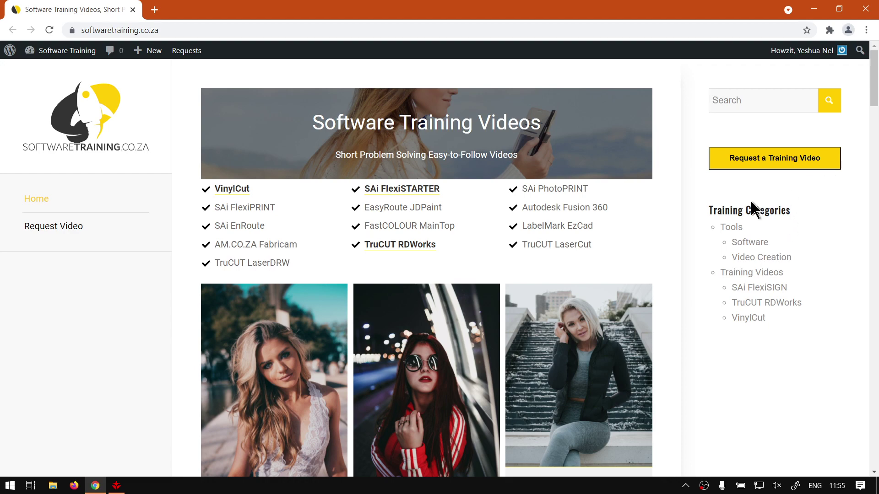
pyautogui.scroll(-10, 642, 275)
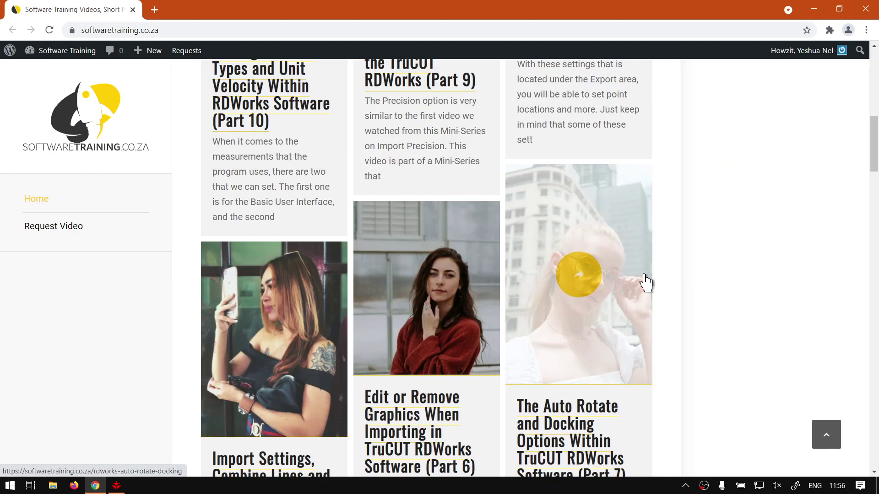
pyautogui.scroll(10, 650, 279)
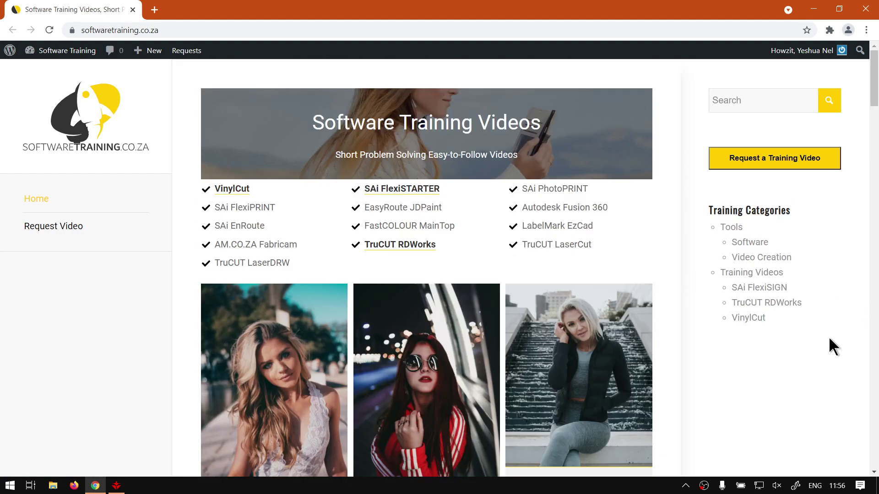